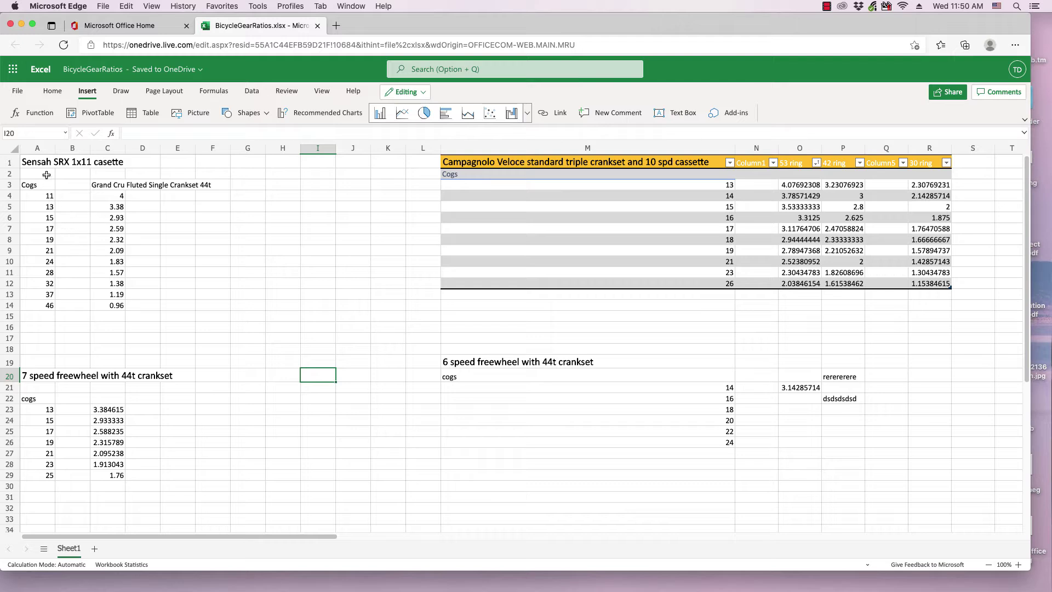
Select cell A1 and look over the list of comments in the workbook.
left_click(41, 166)
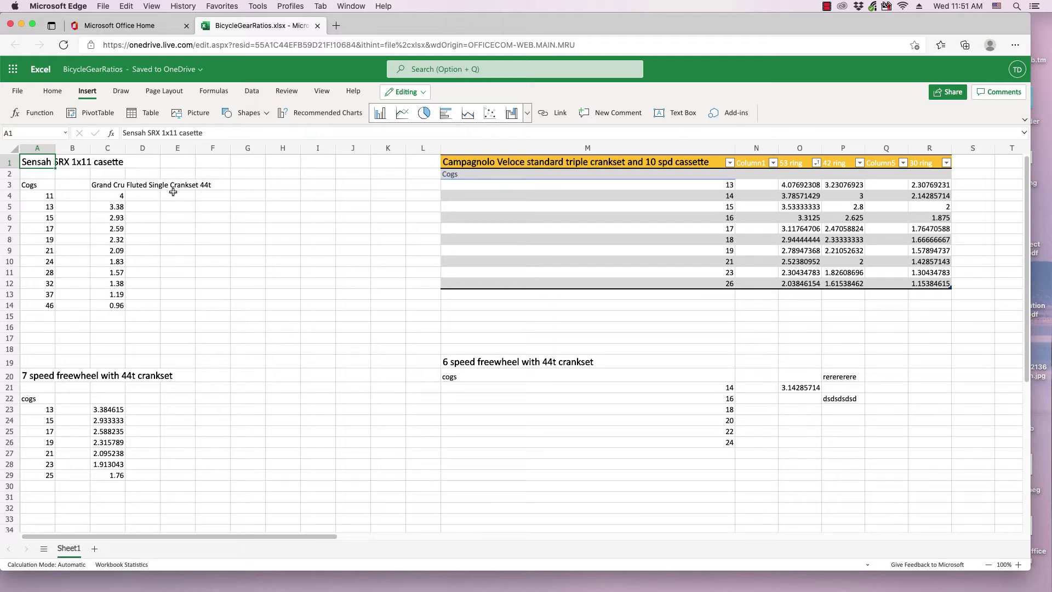
left_click(996, 92)
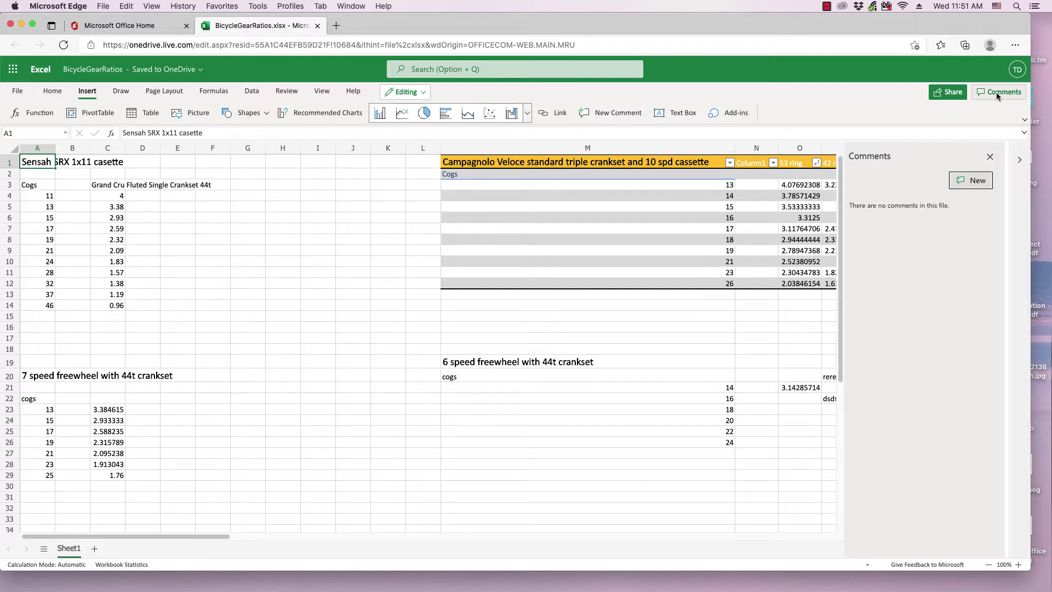
left_click(989, 159)
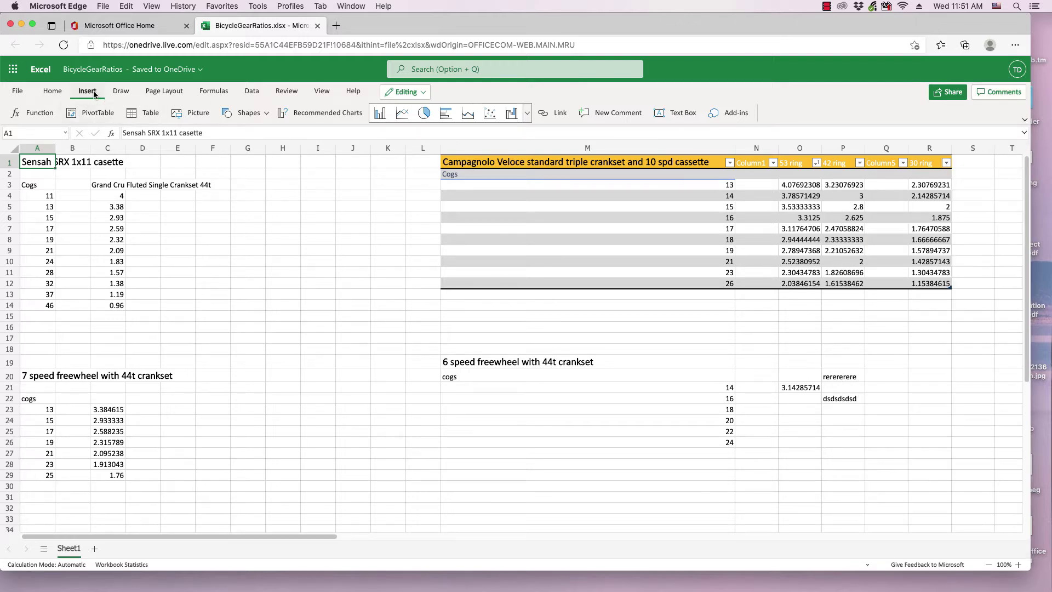
left_click(55, 91)
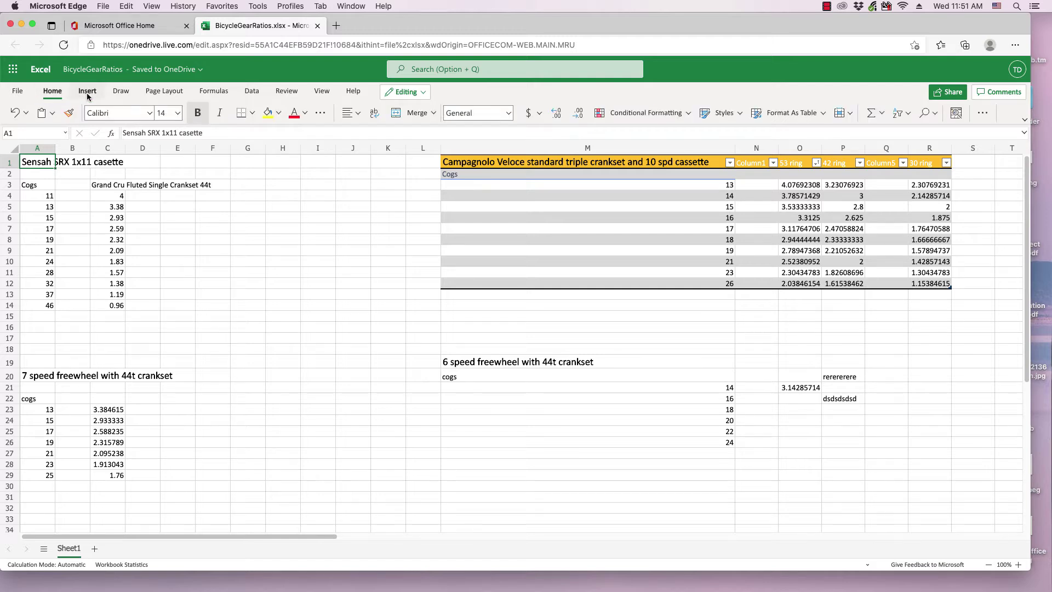
left_click(88, 95)
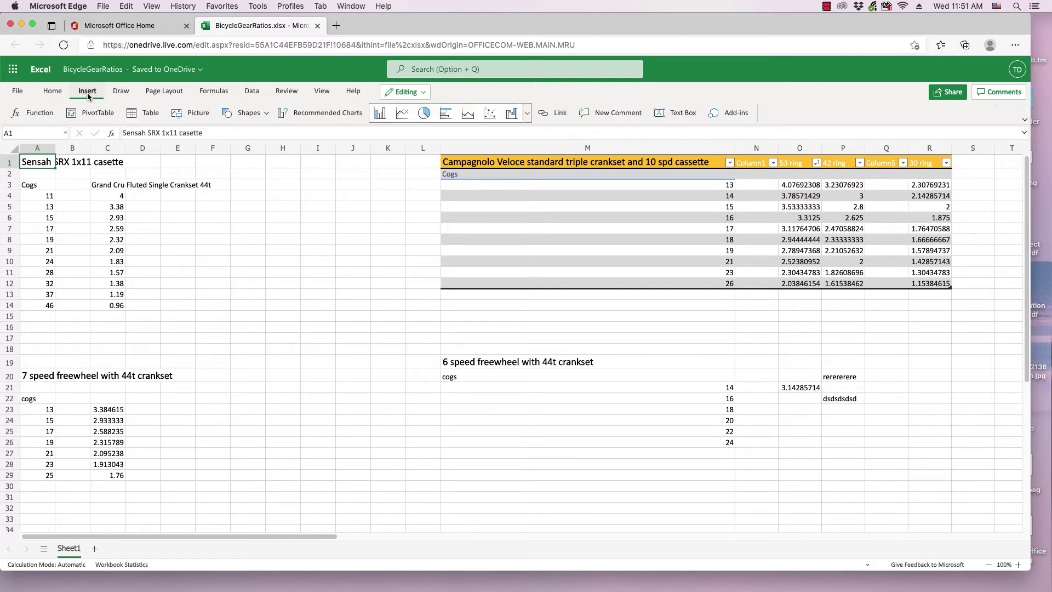
left_click(614, 115)
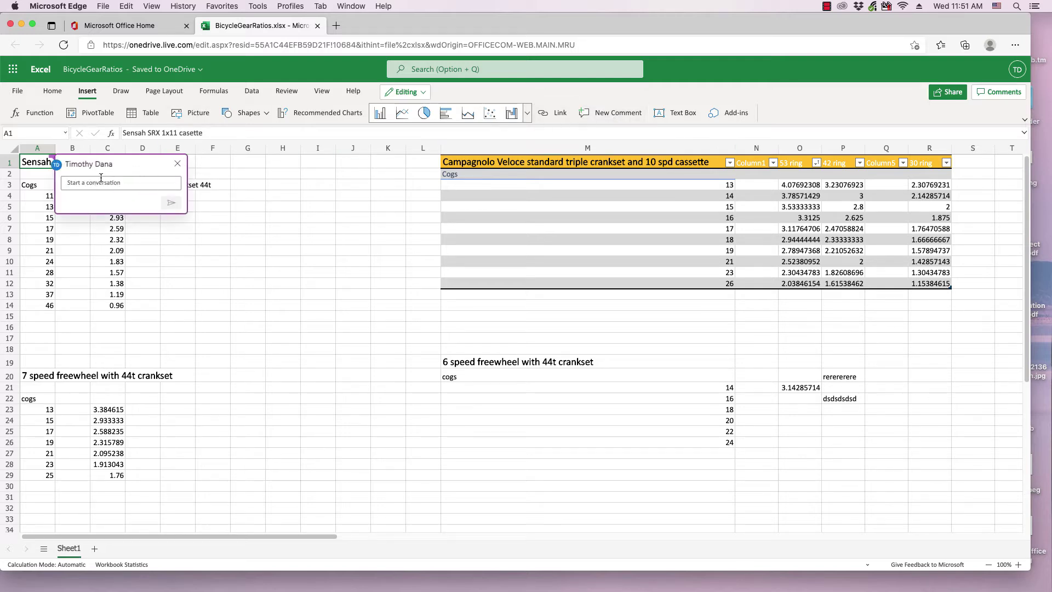
left_click(178, 164)
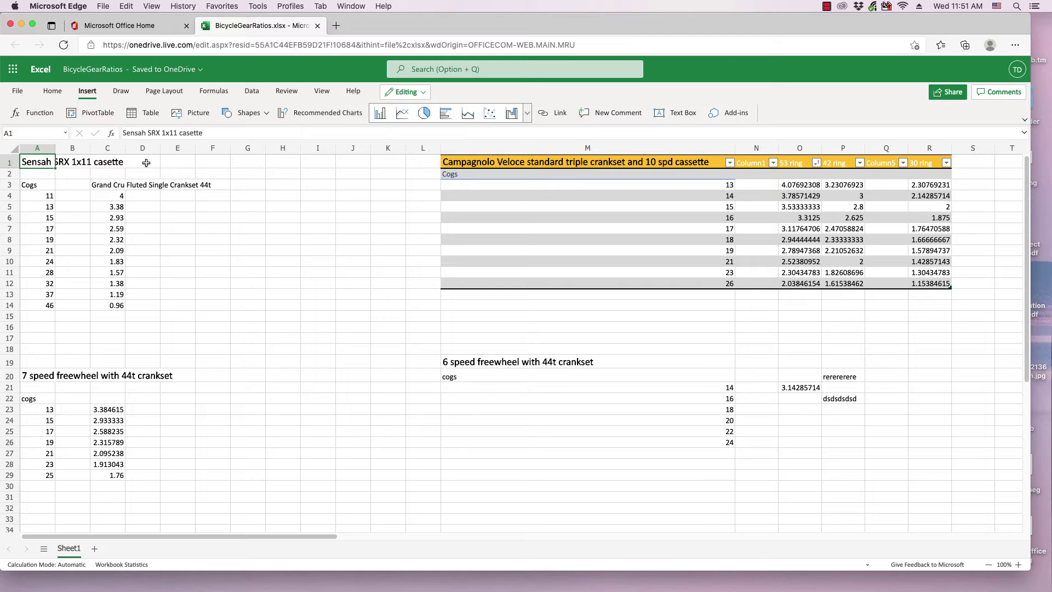
Post a new comment on cell A1 reading "This is what State Bicycle's drive train is based on.".
right_click(33, 163)
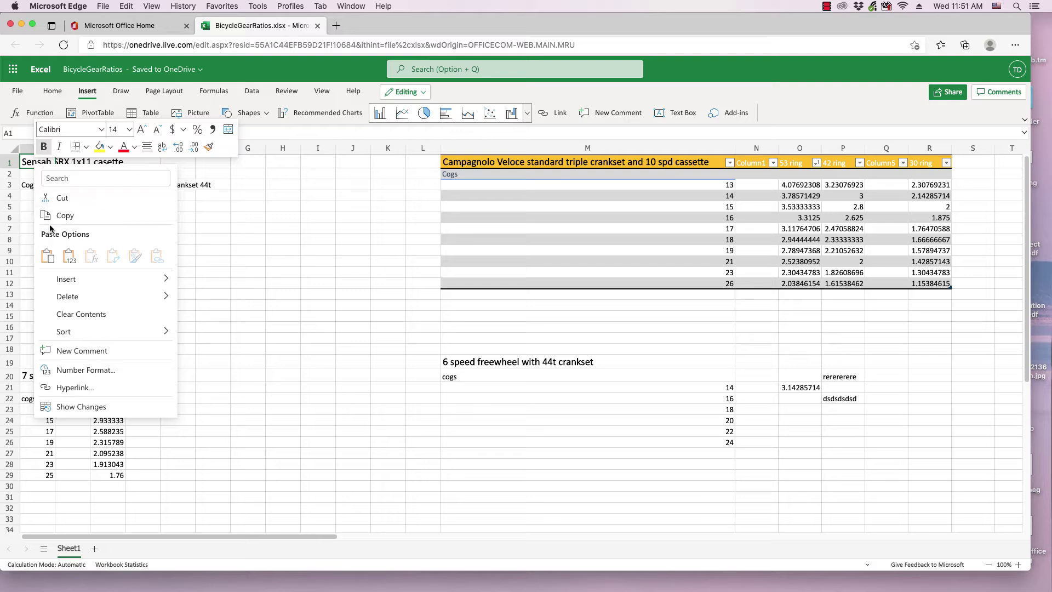
left_click(60, 355)
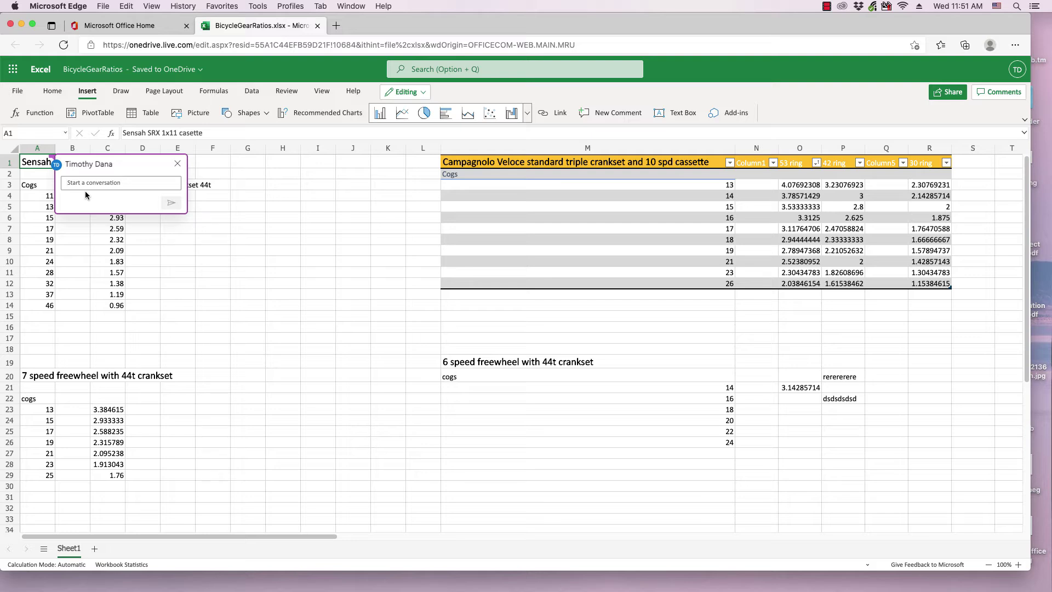
type("Tho")
type("is")
type(" is a")
type("lso")
type(" t")
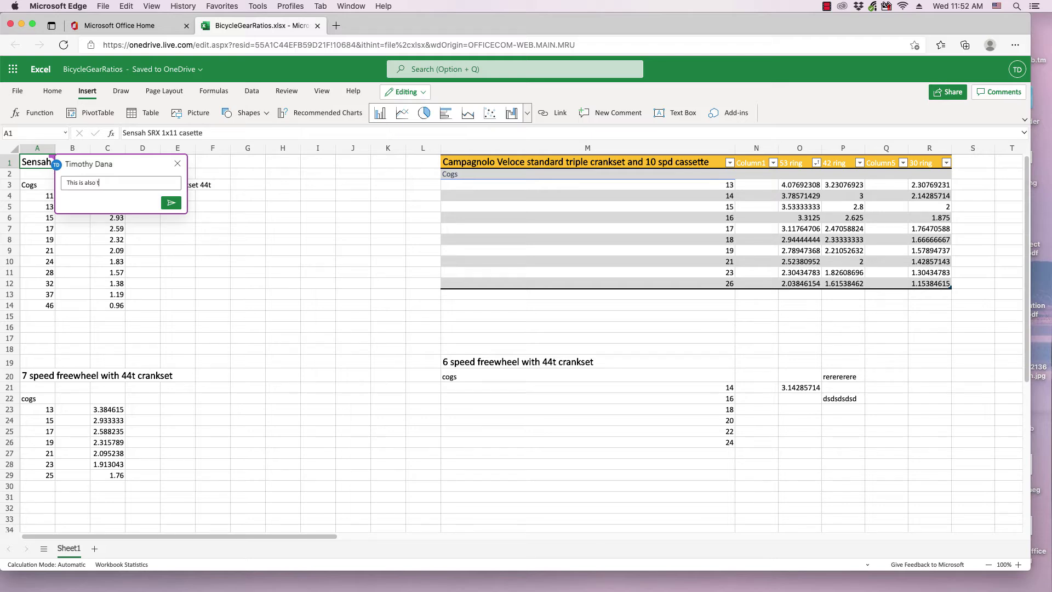
type("he hous")
key("BackSpace")
key("BackSpace")
key("BackSpace")
key("BackSpace")
key("BackSpace")
key("BackSpace")
key("BackSpace")
key("BackSpace")
key("BackSpace")
key("BackSpace")
key("BackSpace")
key("BackSpace")
key("BackSpace")
type("what State Bicycle's drive train is based")
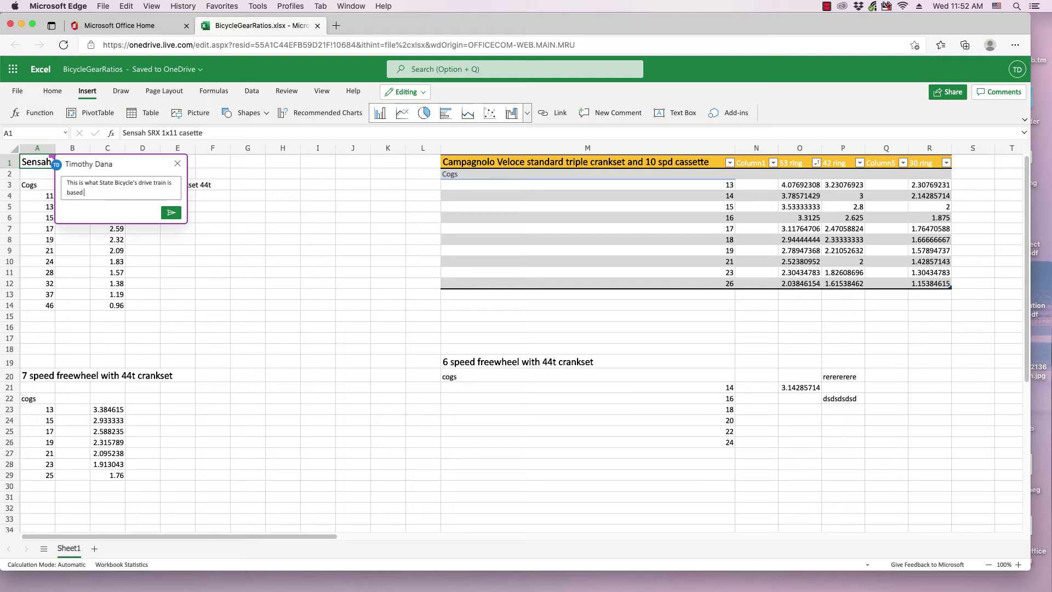
type(" on.")
left_click(170, 213)
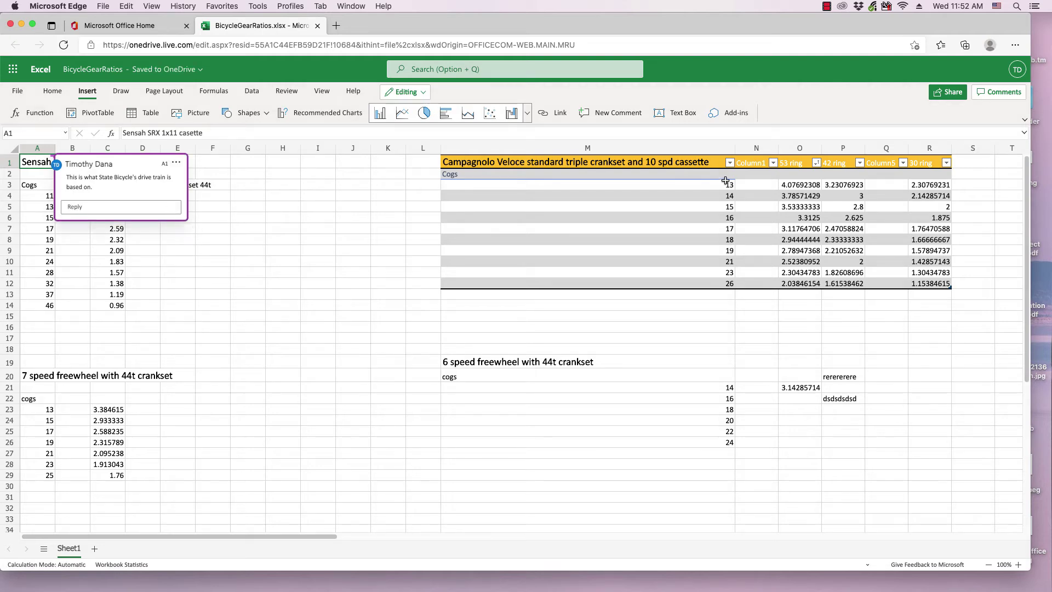
Review the posted comment in the workbook's comment list and on cell A1, including its thread options.
left_click(1001, 94)
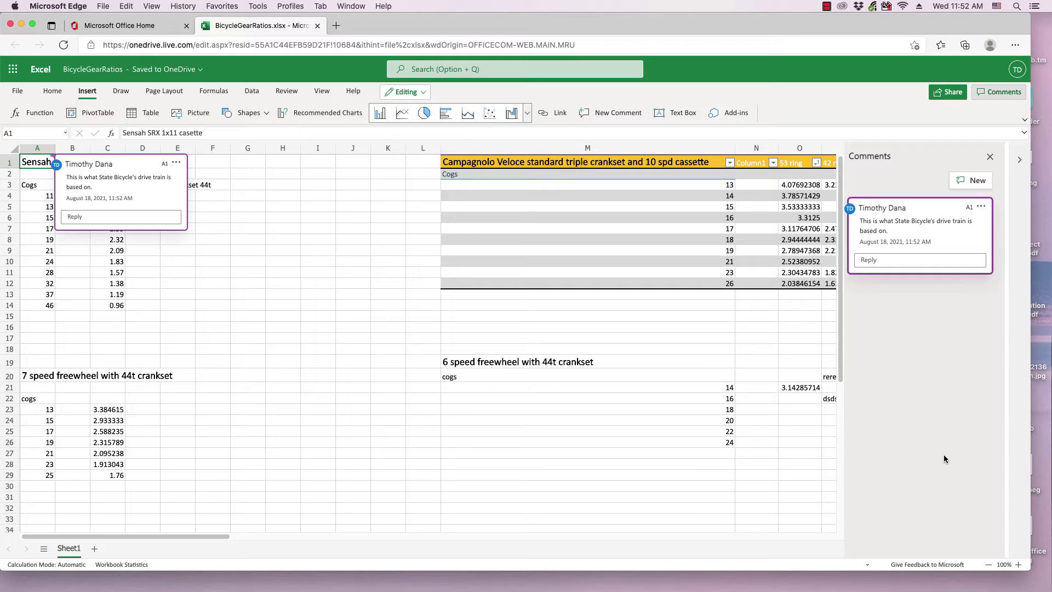
left_click(989, 158)
left_click(138, 282)
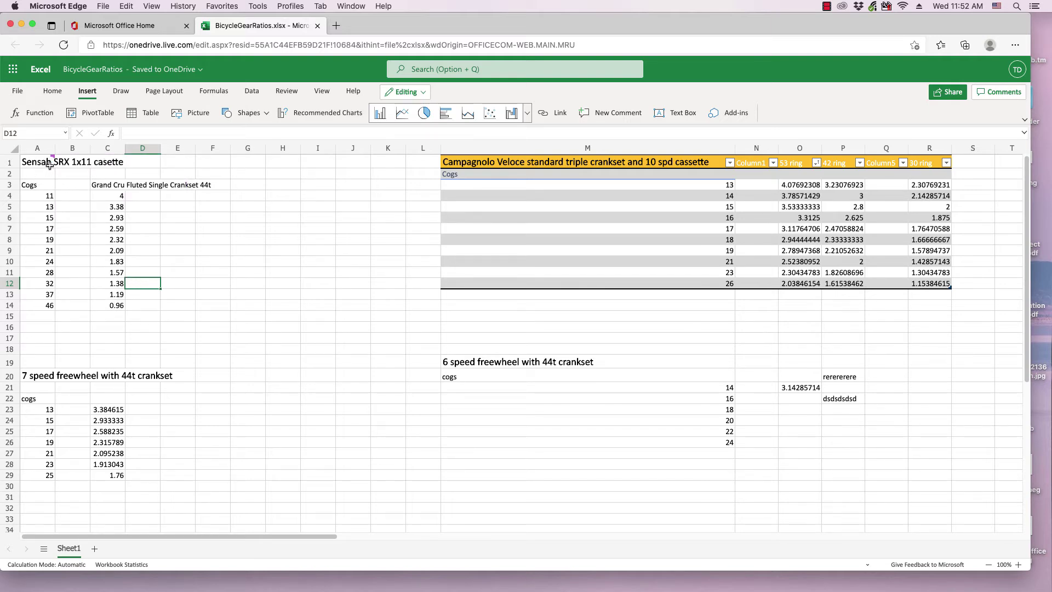
mouse_move(51, 159)
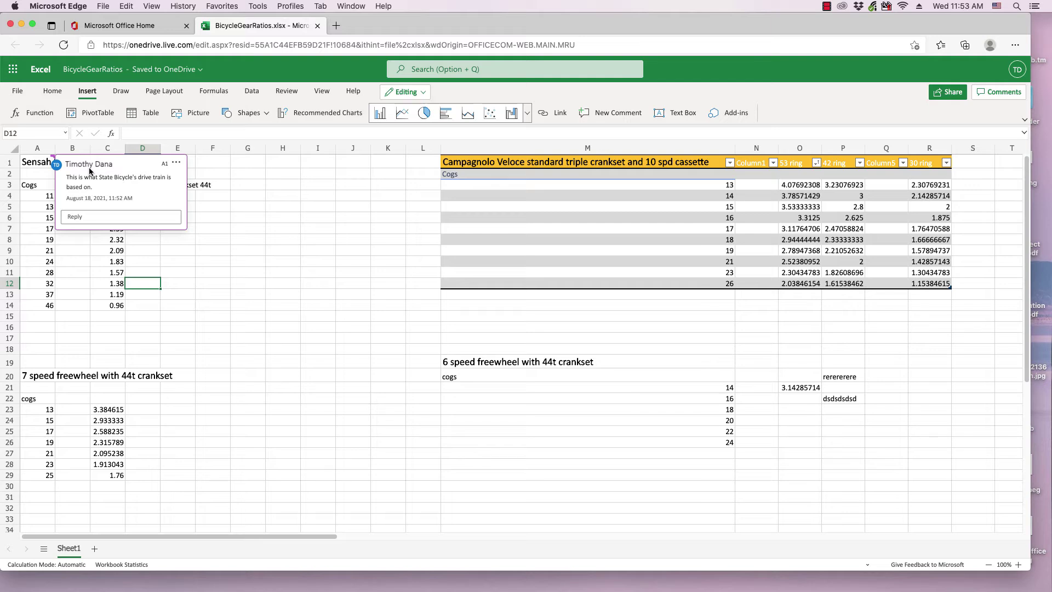
left_click(175, 164)
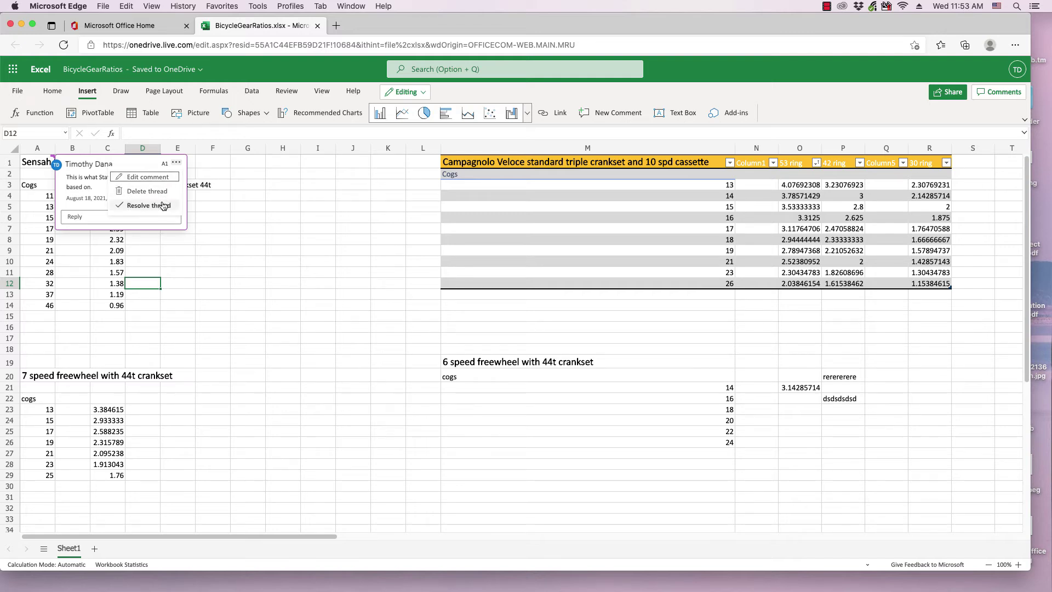
left_click(104, 189)
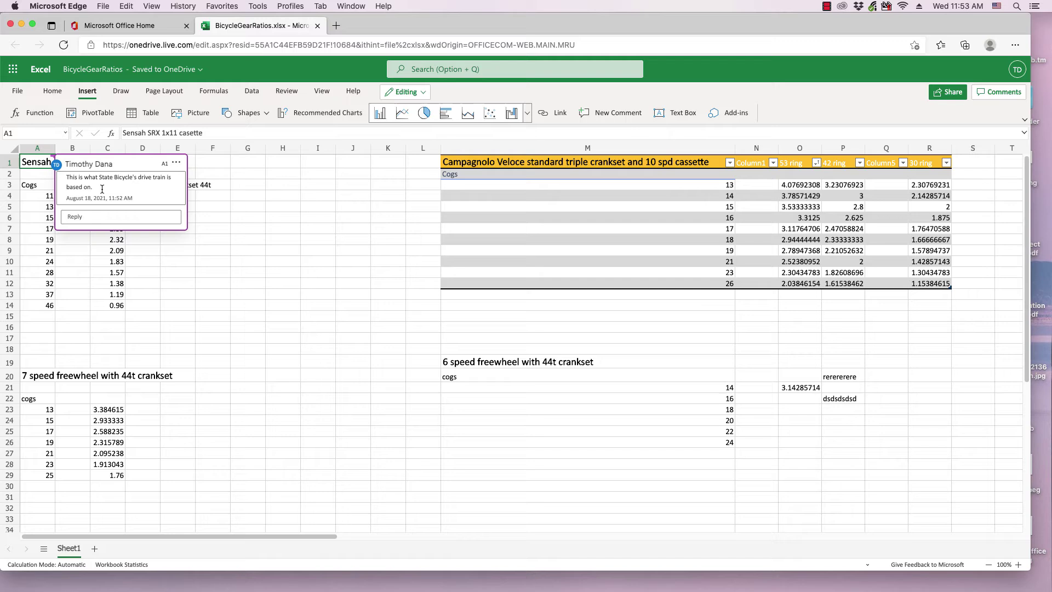
Post the reply "They are a little different, however" to the comment on cell A1.
left_click(103, 218)
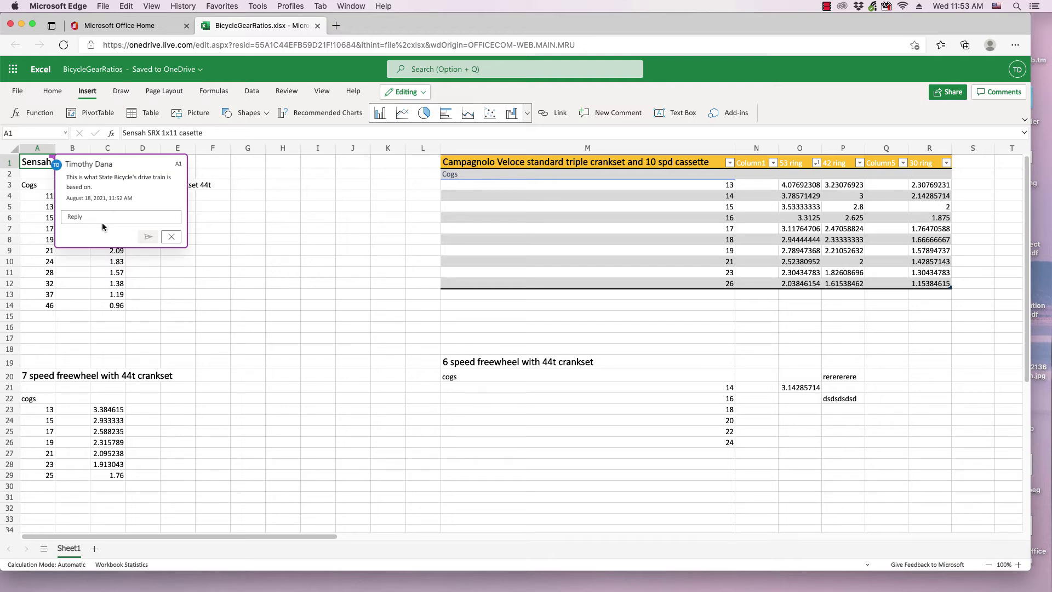
left_click(99, 222)
type("They are")
type("a little different, however")
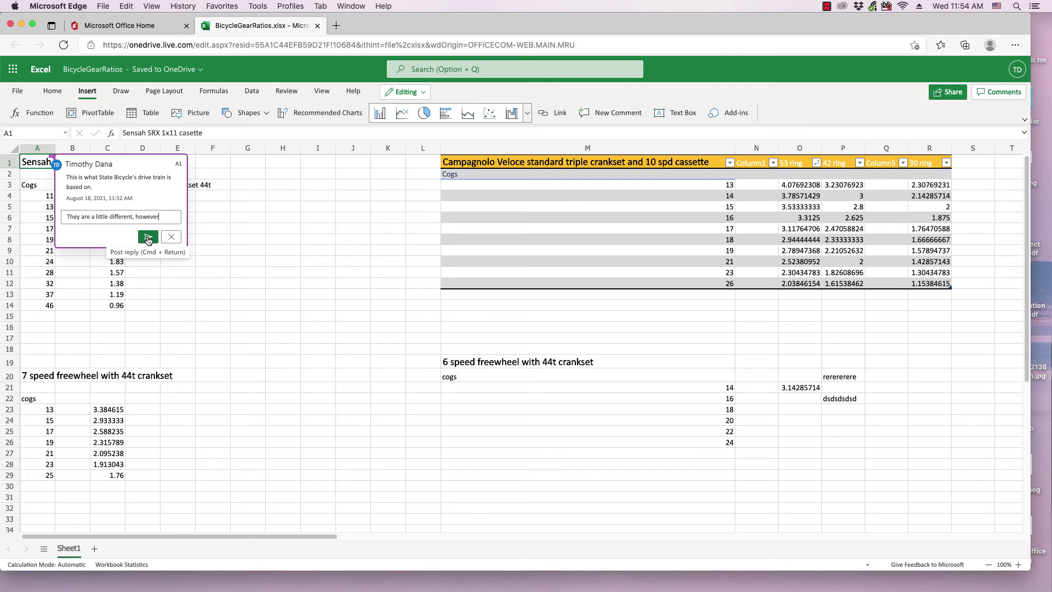
left_click(148, 237)
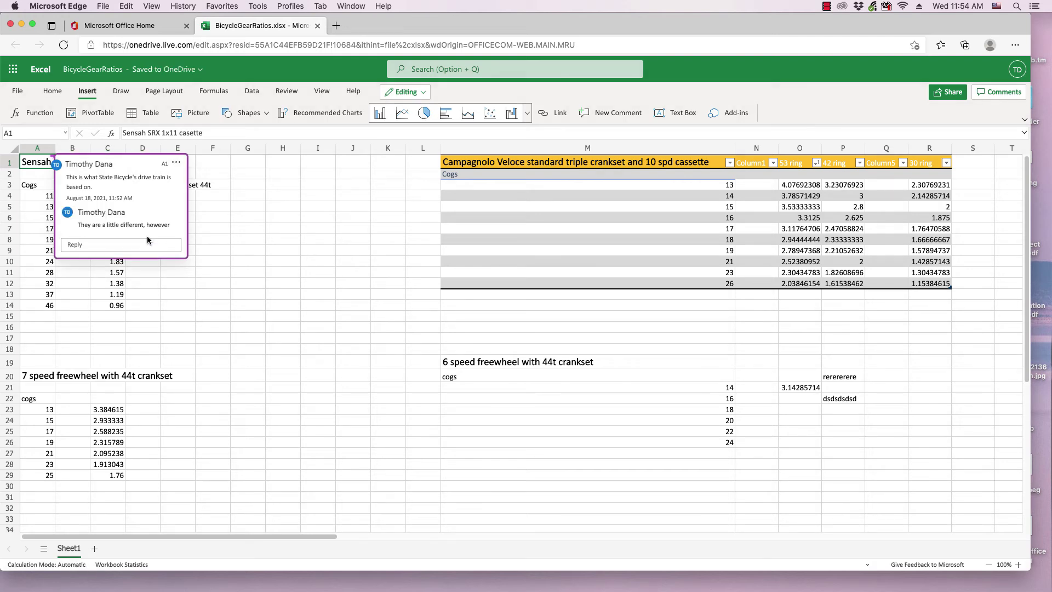